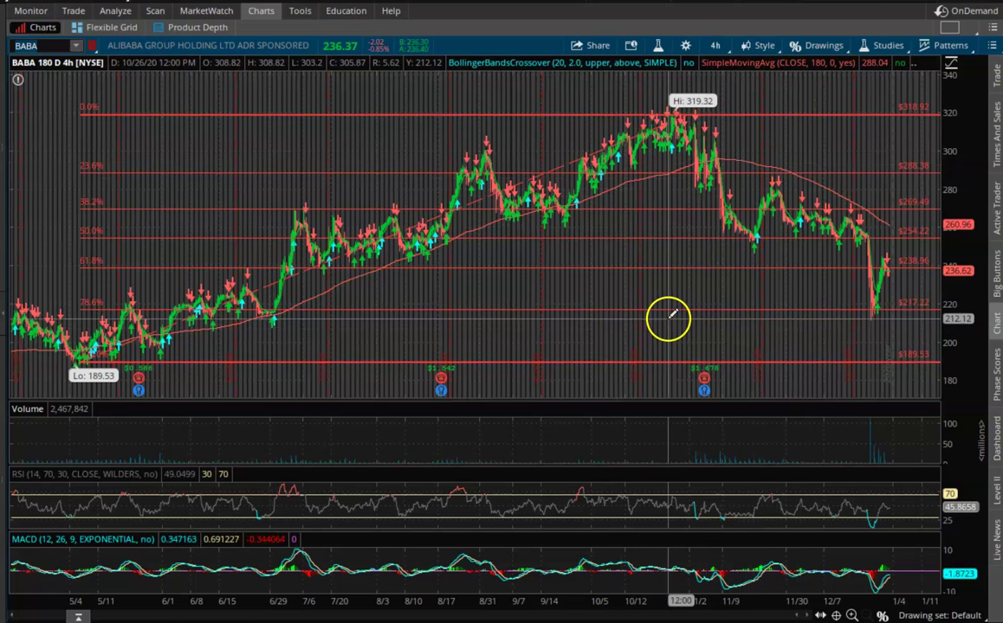
# Magnify the BABA 4h chart over the December to early January candles
pyautogui.click(782, 504)
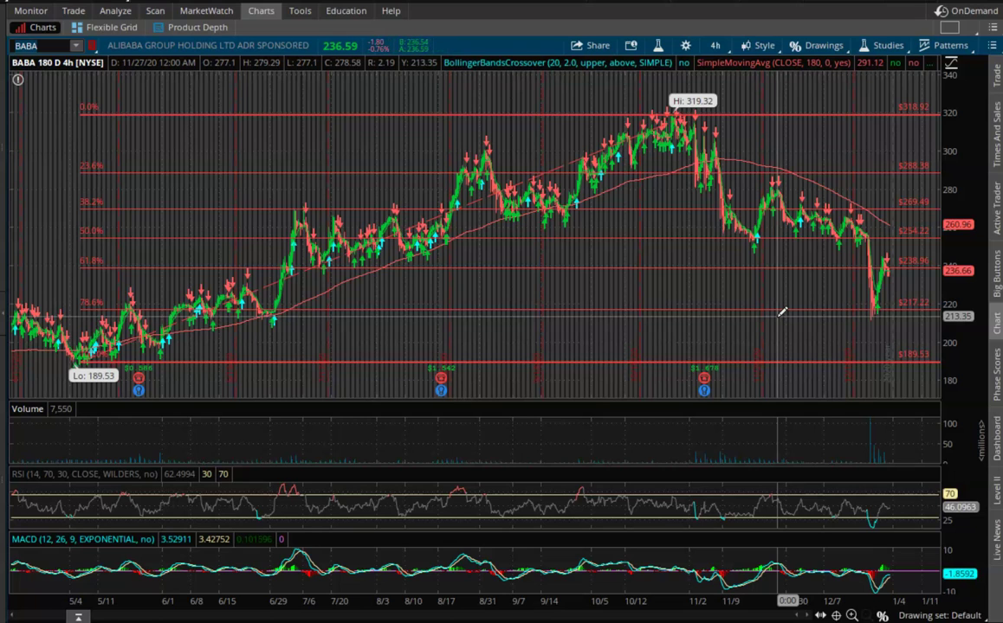
pyautogui.click(778, 298)
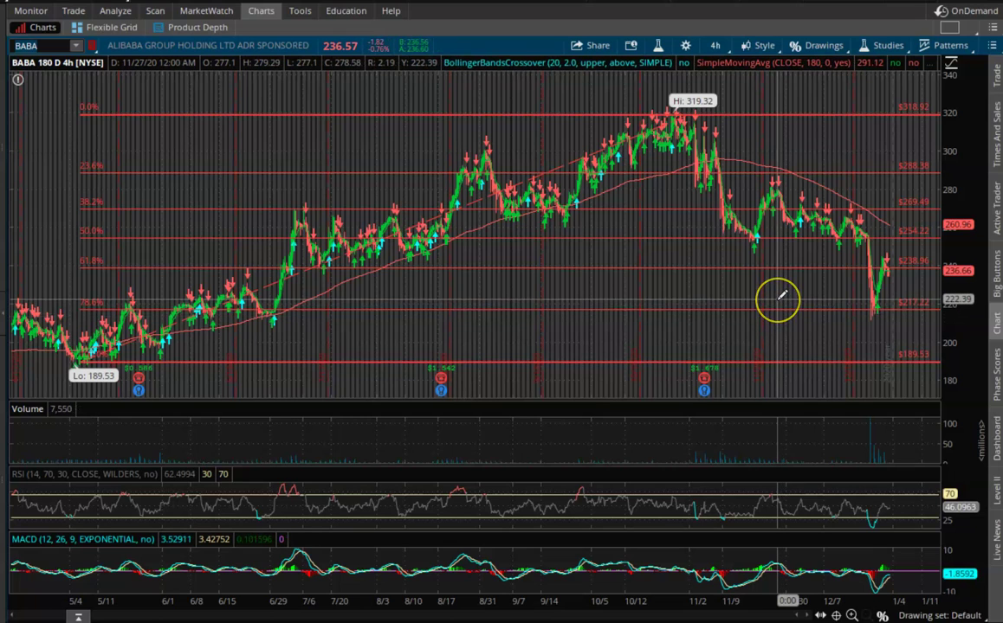
pyautogui.click(768, 190)
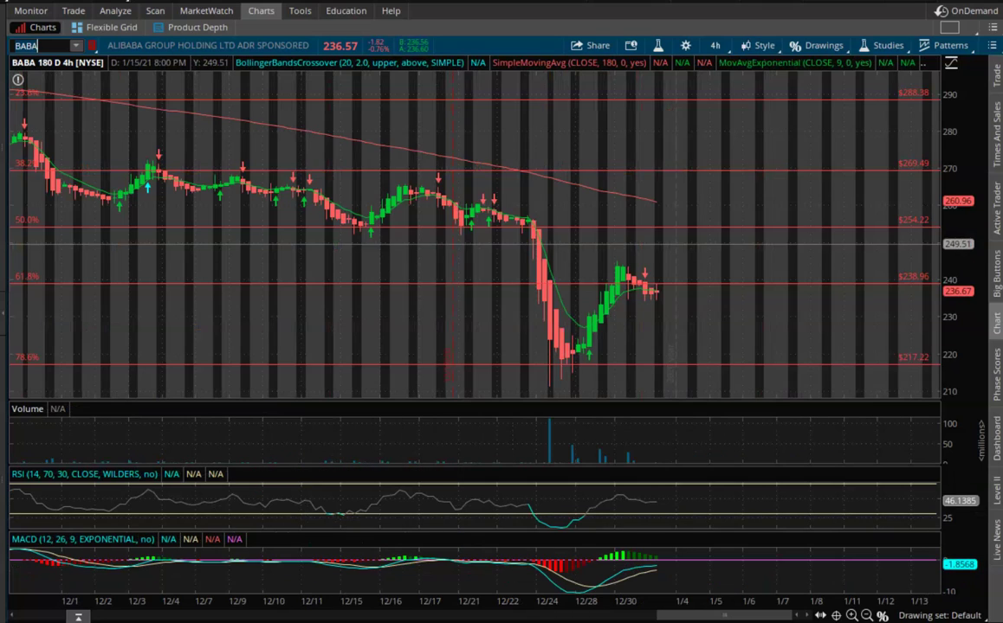
# Find MACD in Edit Studies, confirm 12, 26, 9 exponential, and apply it
pyautogui.click(883, 48)
pyautogui.click(856, 111)
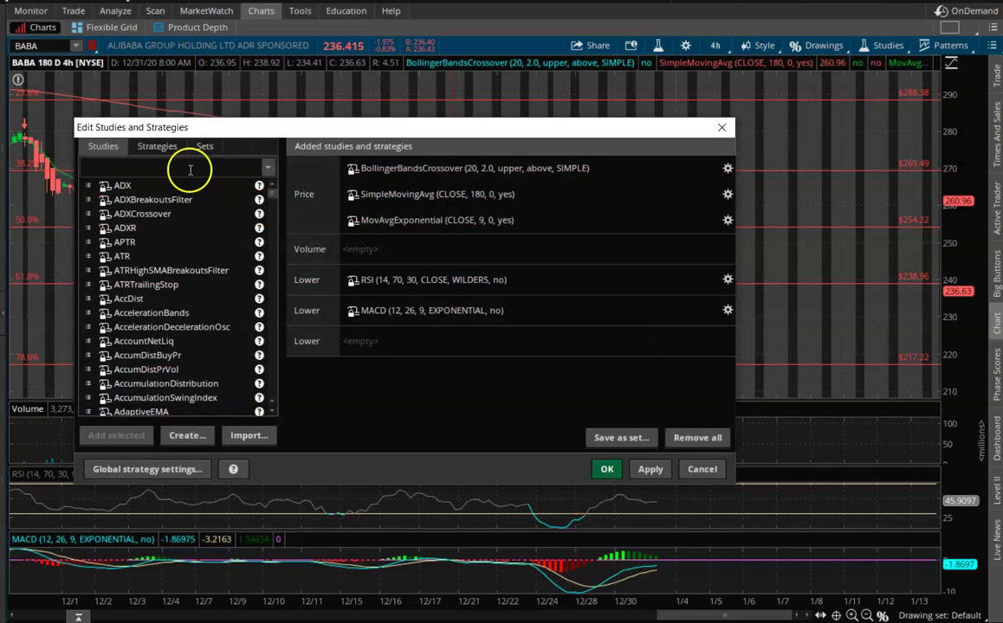
pyautogui.click(190, 168)
pyautogui.write('macd')
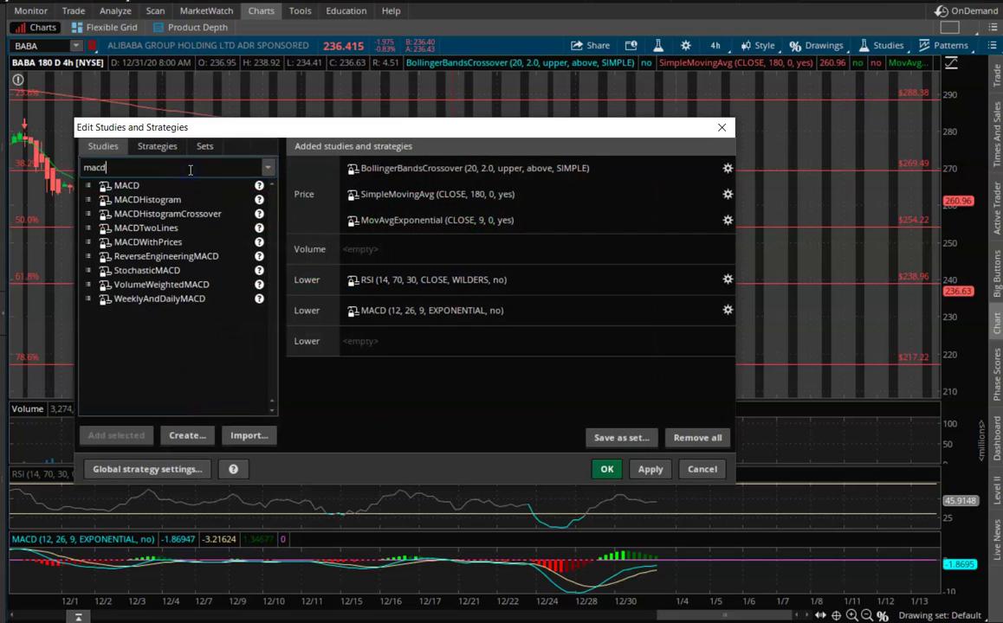
pyautogui.click(403, 303)
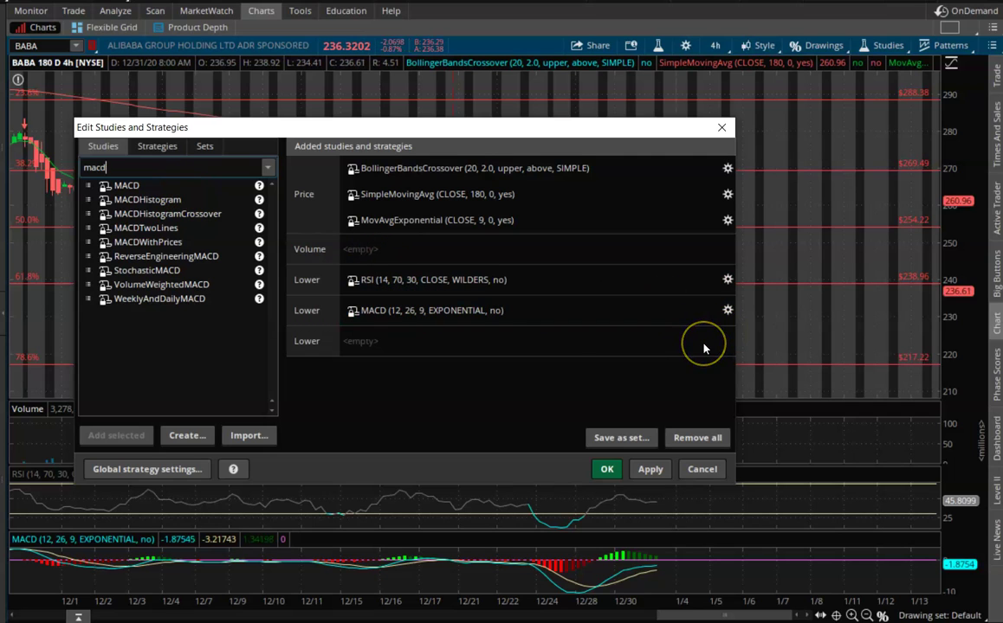
pyautogui.click(727, 310)
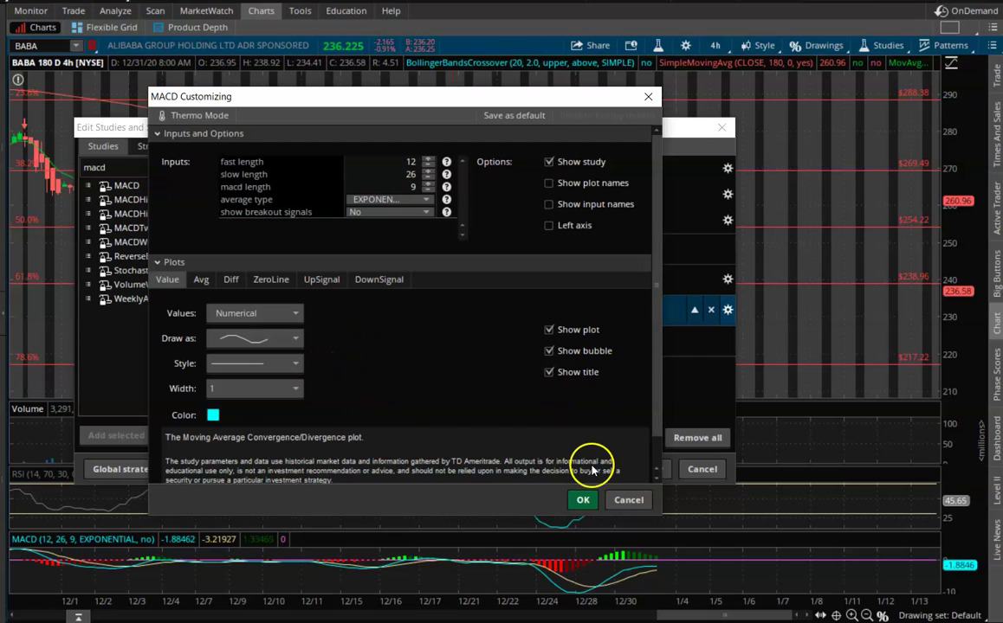
pyautogui.click(583, 500)
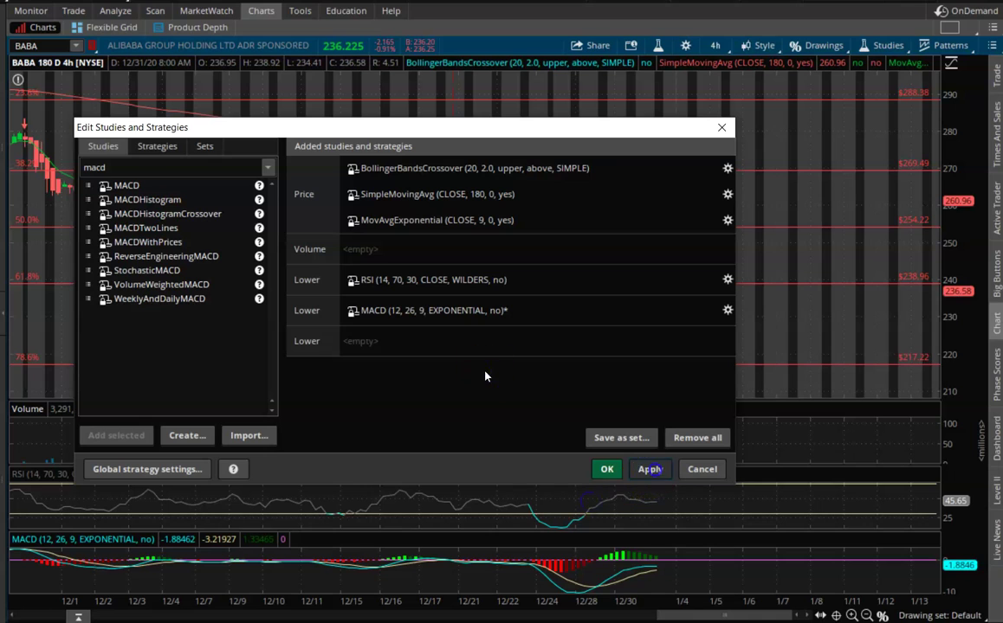
pyautogui.click(651, 470)
pyautogui.click(607, 470)
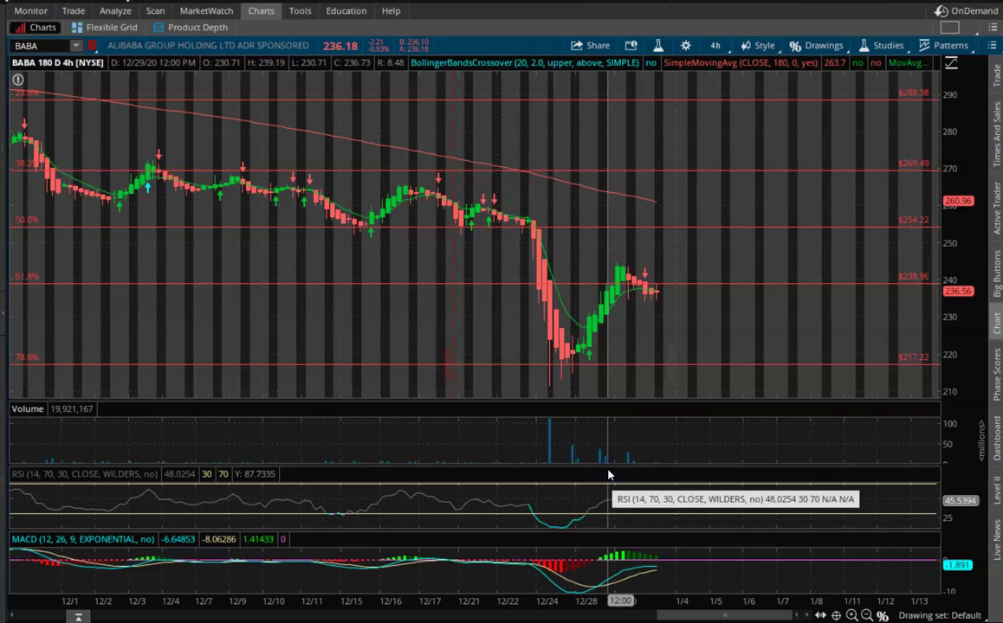
# Close the studies editor and read the MACD values from 12/18 to 12/30
pyautogui.click(477, 316)
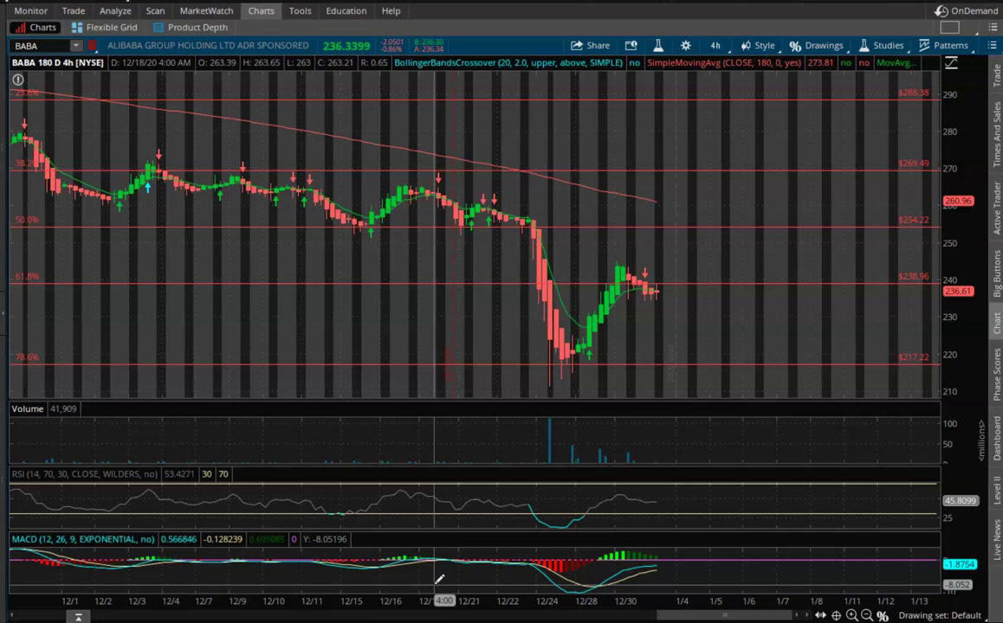
pyautogui.moveTo(439, 579)
pyautogui.mouseDown()
pyautogui.moveTo(515, 587)
pyautogui.moveTo(631, 554)
pyautogui.moveTo(605, 587)
pyautogui.moveTo(542, 575)
pyautogui.moveTo(873, 233)
pyautogui.mouseUp()
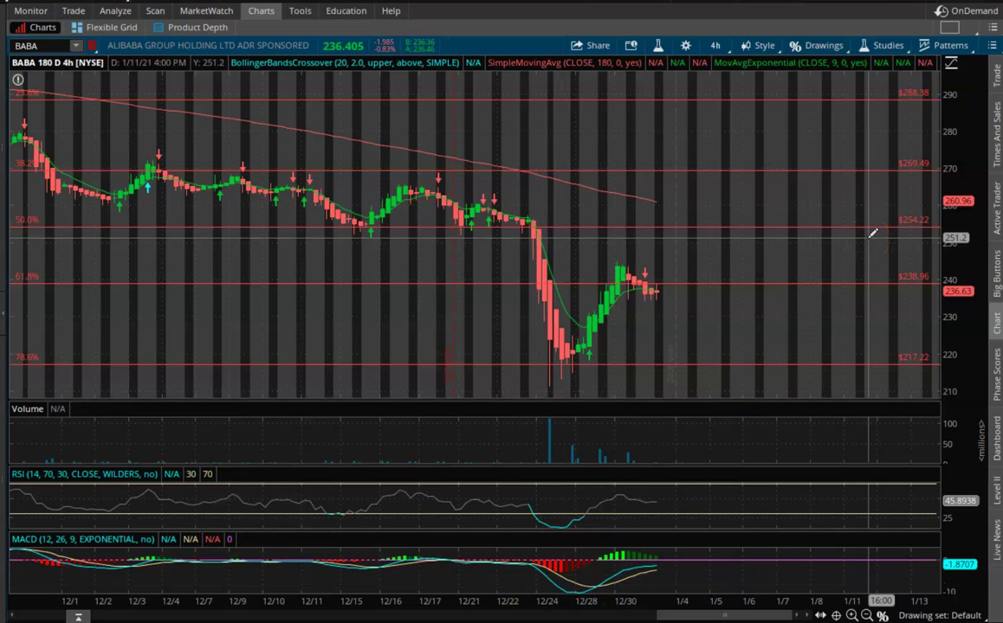
pyautogui.click(683, 372)
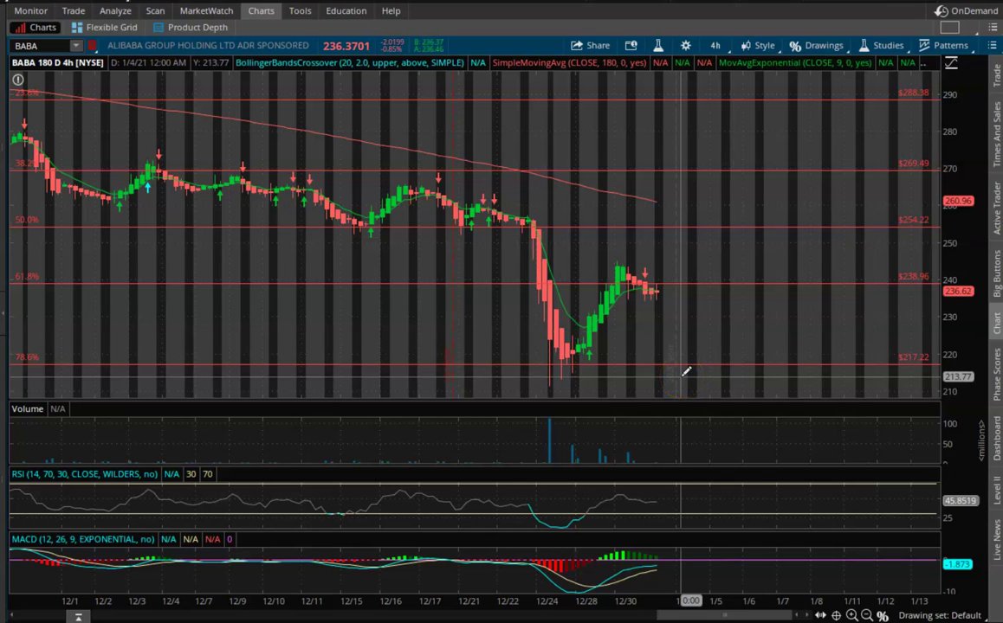
# Zoom the chart to 12/23 through 1/12 and read MACD around 12/24
pyautogui.moveTo(565, 334)
pyautogui.mouseDown()
pyautogui.moveTo(481, 330)
pyautogui.moveTo(907, 331)
pyautogui.mouseUp()
pyautogui.click(286, 182)
pyautogui.moveTo(286, 181)
pyautogui.mouseDown()
pyautogui.moveTo(223, 291)
pyautogui.moveTo(158, 571)
pyautogui.moveTo(161, 561)
pyautogui.moveTo(173, 571)
pyautogui.moveTo(195, 563)
pyautogui.moveTo(183, 559)
pyautogui.moveTo(560, 280)
pyautogui.mouseUp()
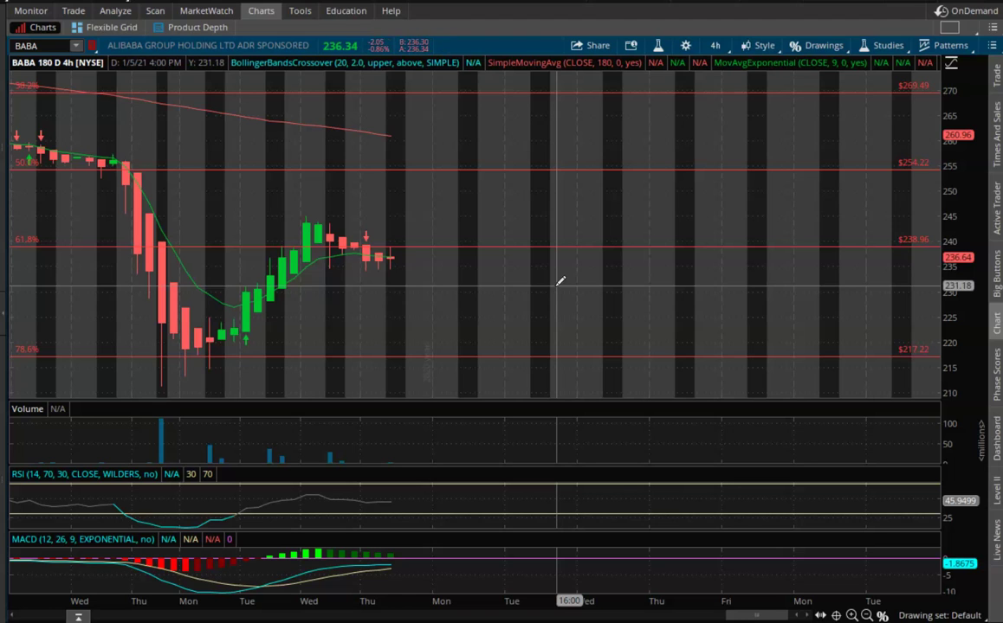
pyautogui.moveTo(552, 286); pyautogui.dragTo(336, 342)
pyautogui.press('Escape')
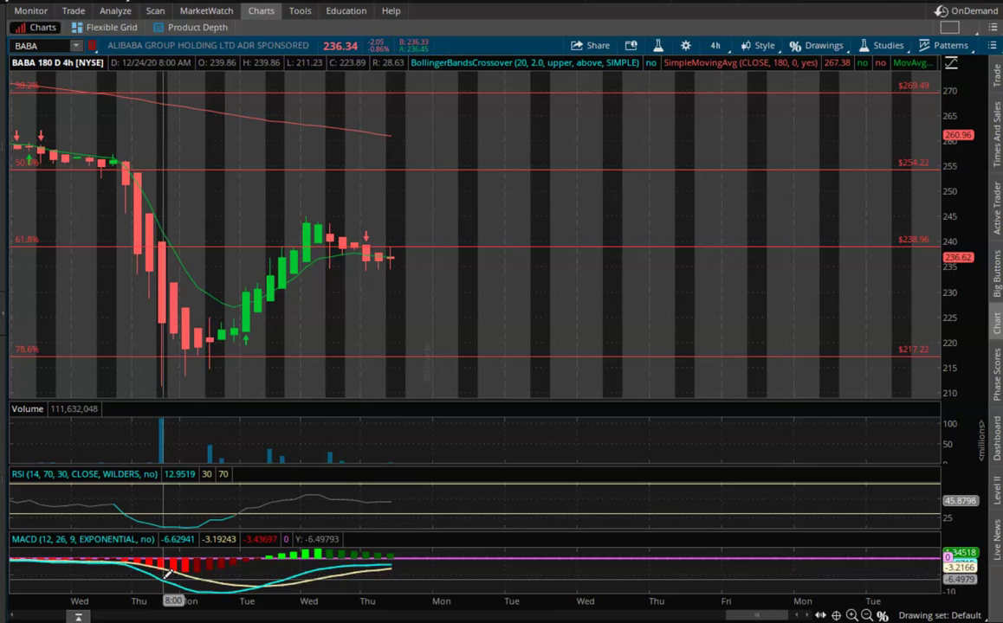
pyautogui.click(173, 566)
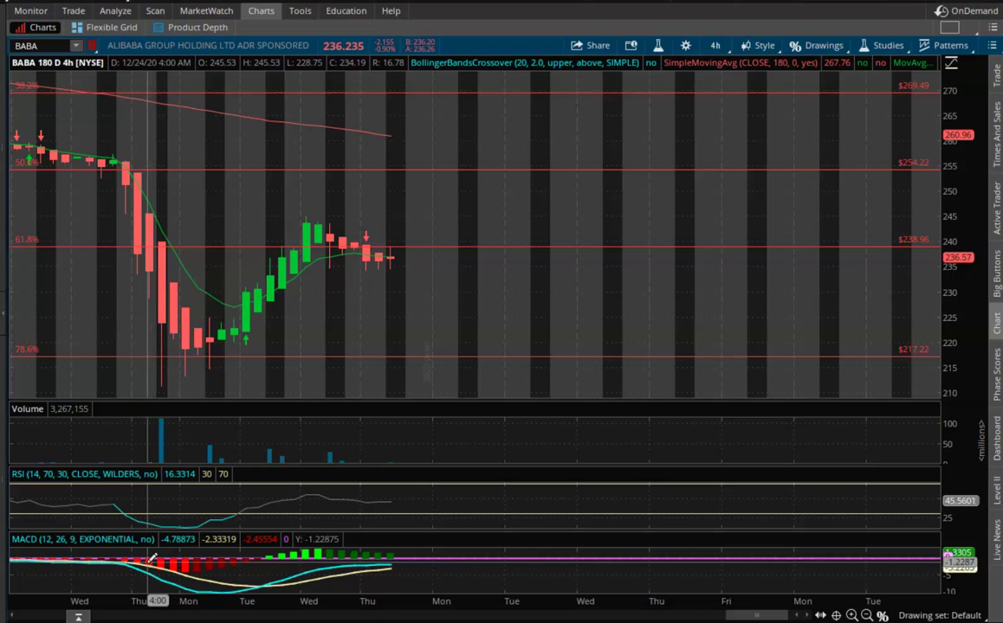
pyautogui.click(154, 567)
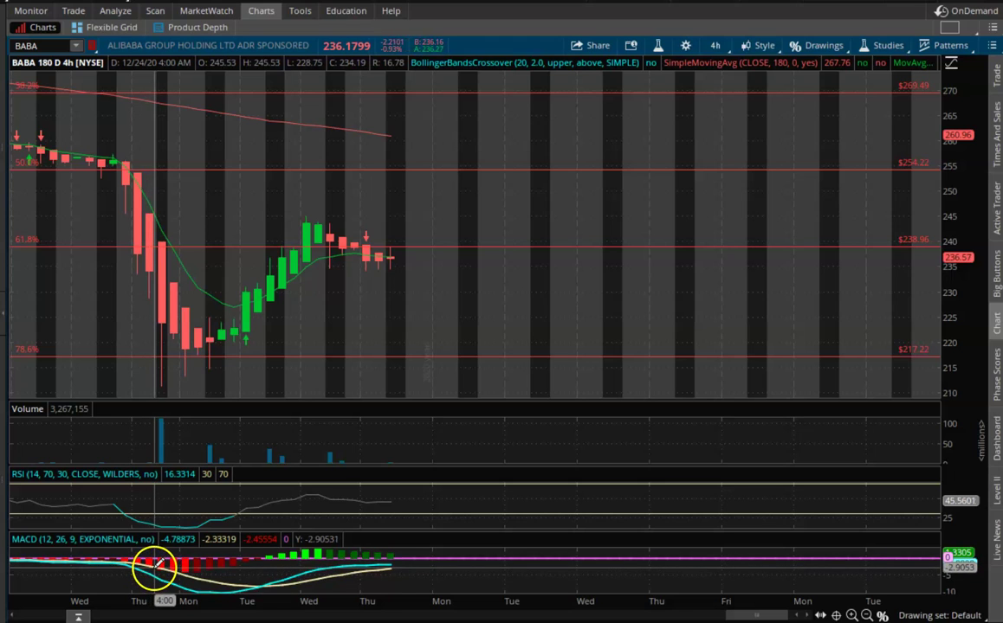
pyautogui.moveTo(156, 570)
pyautogui.mouseDown()
pyautogui.moveTo(171, 567)
pyautogui.moveTo(130, 155)
pyautogui.moveTo(213, 364)
pyautogui.moveTo(161, 383)
pyautogui.moveTo(325, 358)
pyautogui.mouseUp()
pyautogui.moveTo(251, 600)
pyautogui.mouseDown()
pyautogui.moveTo(196, 589)
pyautogui.moveTo(185, 577)
pyautogui.moveTo(199, 565)
pyautogui.mouseUp()
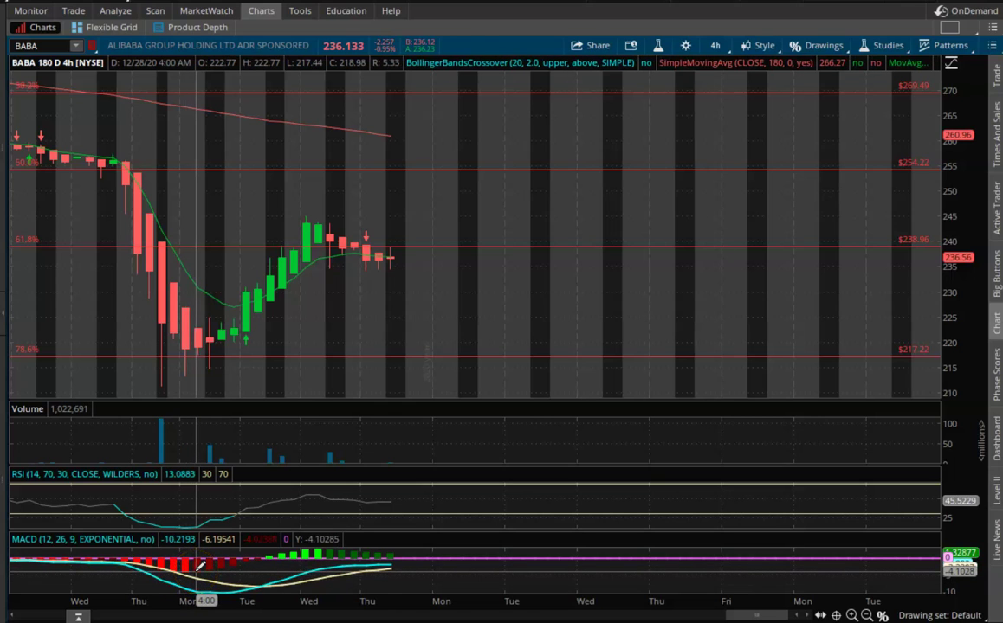
pyautogui.moveTo(201, 564)
pyautogui.mouseDown()
pyautogui.moveTo(243, 557)
pyautogui.moveTo(221, 573)
pyautogui.moveTo(267, 589)
pyautogui.mouseUp()
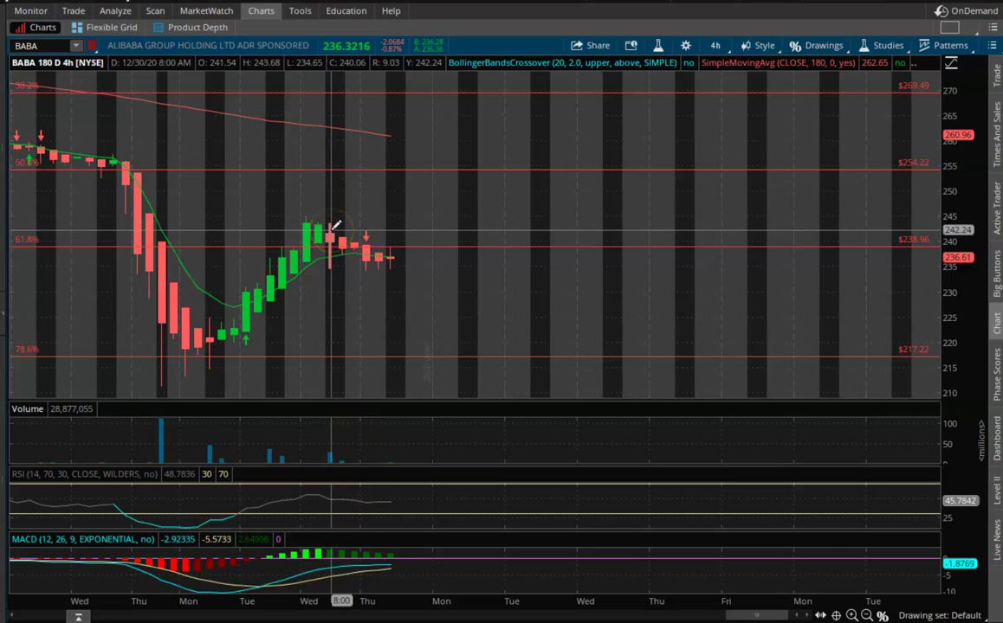
pyautogui.moveTo(339, 227)
pyautogui.mouseDown()
pyautogui.moveTo(387, 246)
pyautogui.moveTo(330, 227)
pyautogui.mouseUp()
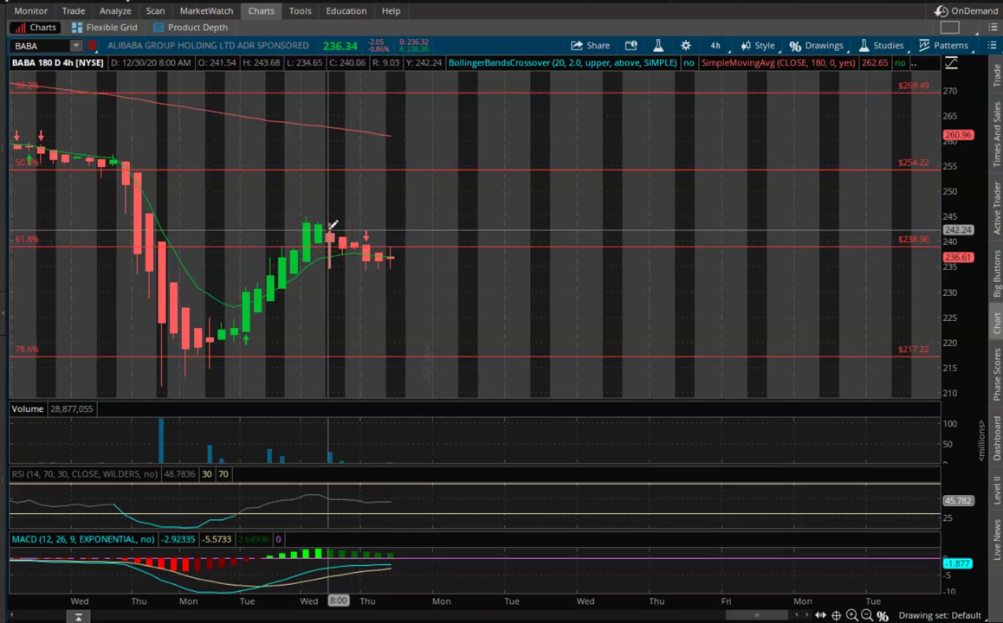
pyautogui.moveTo(332, 226)
pyautogui.mouseDown()
pyautogui.moveTo(391, 253)
pyautogui.moveTo(349, 232)
pyautogui.moveTo(365, 248)
pyautogui.moveTo(399, 252)
pyautogui.moveTo(409, 572)
pyautogui.moveTo(401, 564)
pyautogui.mouseUp()
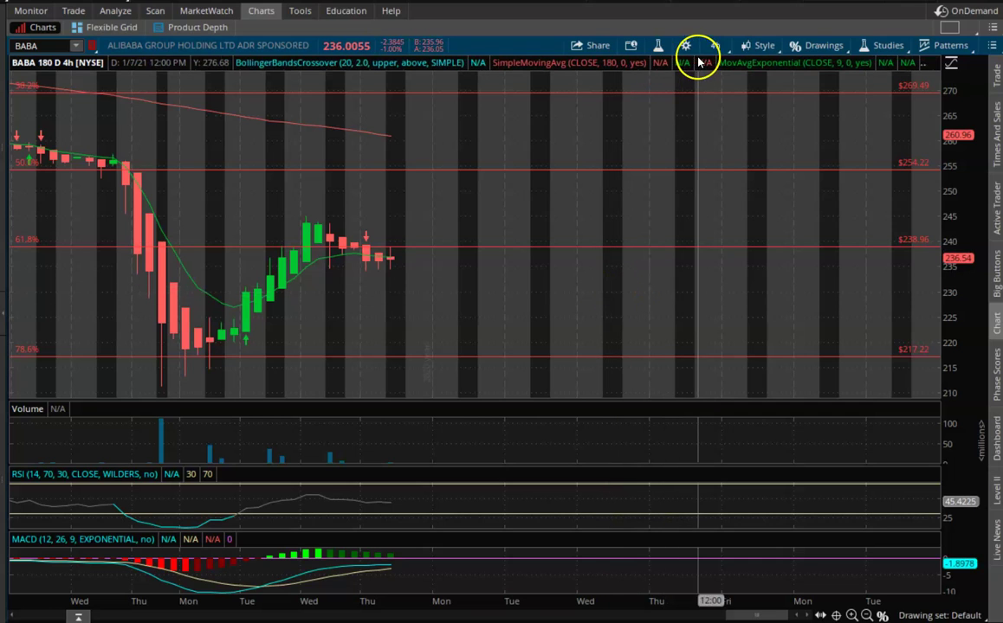
# Switch BABA to 180 D : 1h candles and zoom twice into the latest few days
pyautogui.click(722, 46)
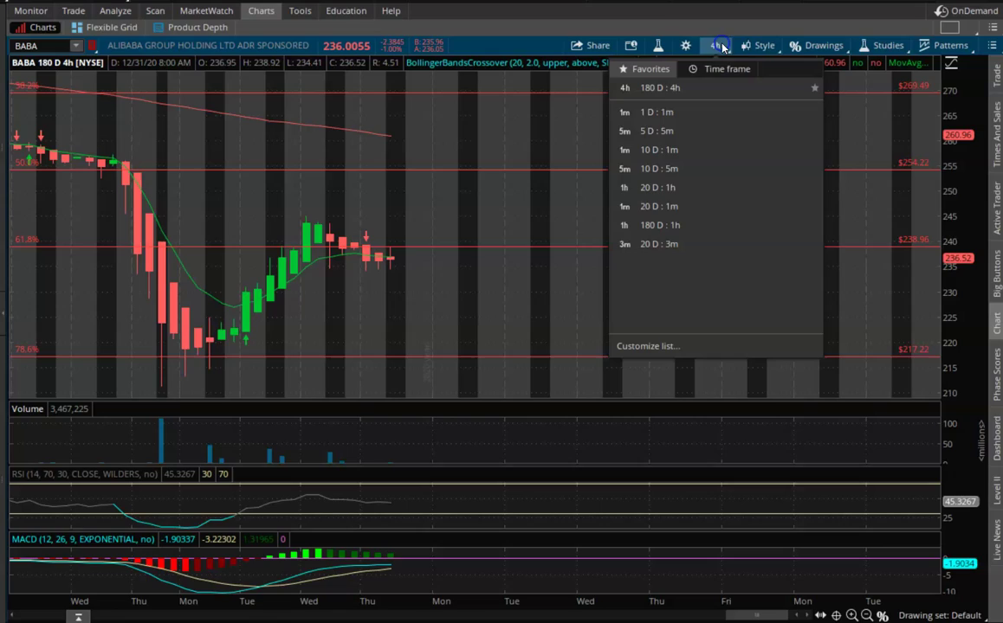
pyautogui.click(696, 229)
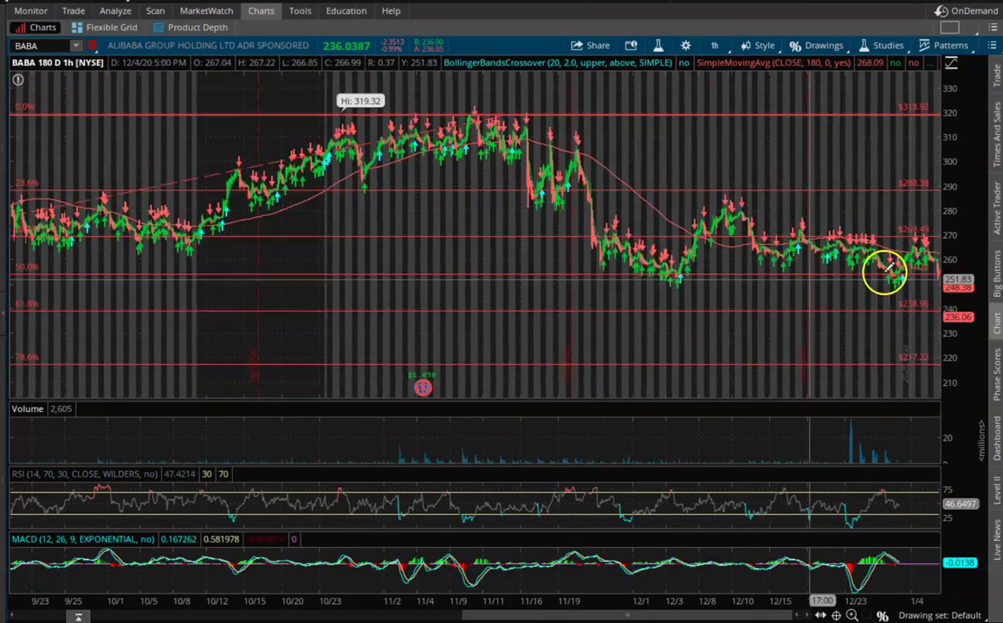
pyautogui.moveTo(885, 273)
pyautogui.mouseDown()
pyautogui.moveTo(860, 309)
pyautogui.moveTo(805, 305)
pyautogui.mouseUp()
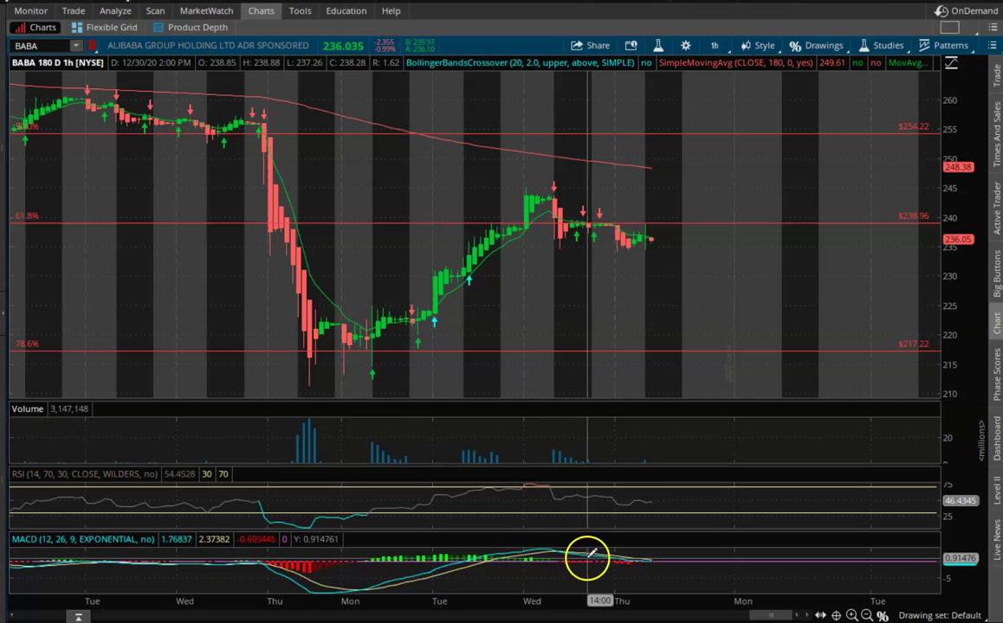
pyautogui.moveTo(521, 291); pyautogui.dragTo(818, 316)
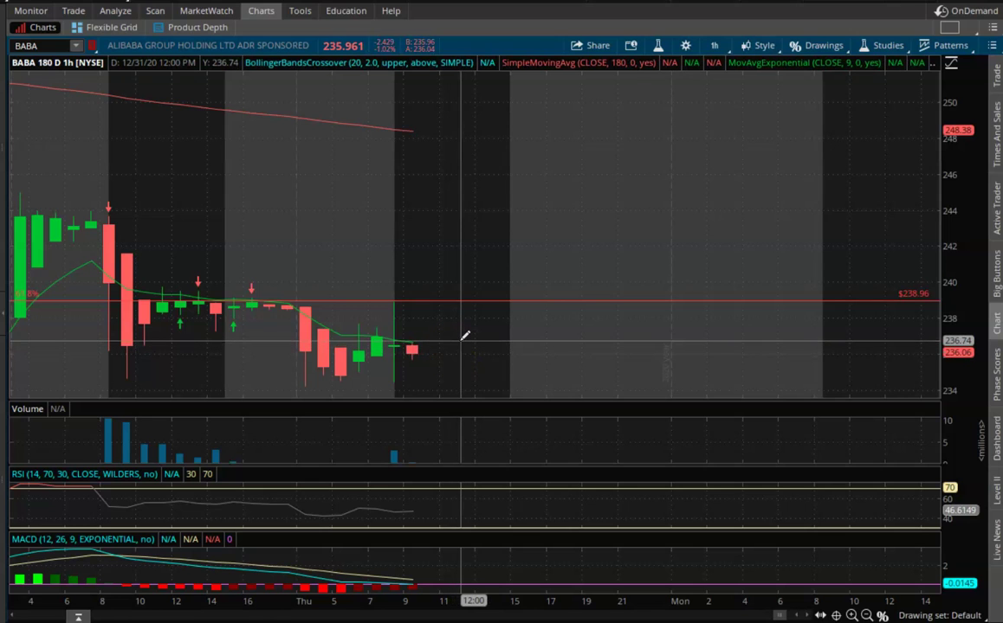
pyautogui.click(473, 329)
pyautogui.moveTo(476, 326); pyautogui.dragTo(498, 302)
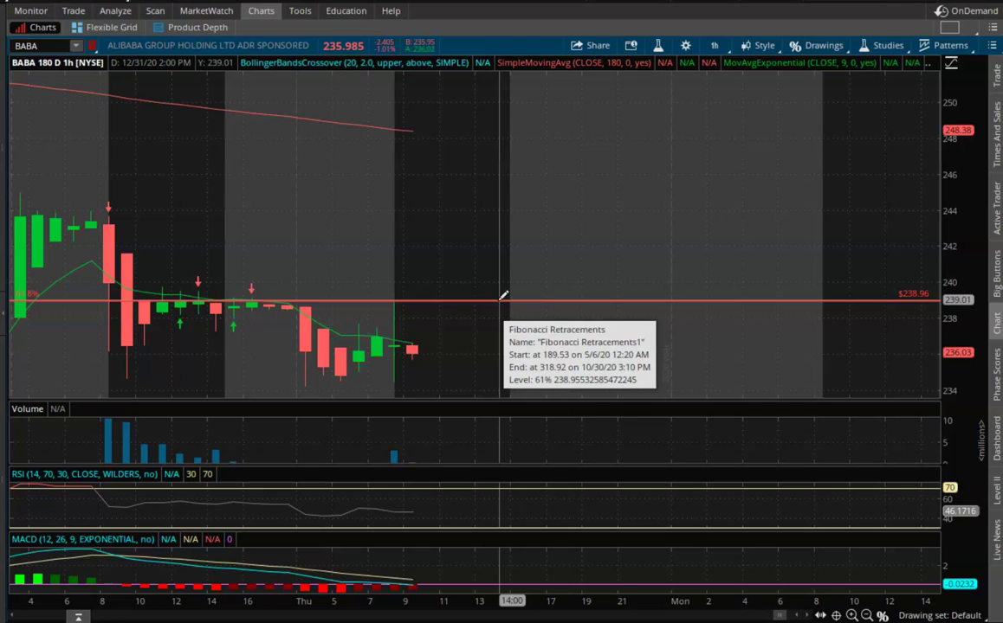
pyautogui.moveTo(502, 296)
pyautogui.mouseDown()
pyautogui.moveTo(600, 179)
pyautogui.moveTo(711, 78)
pyautogui.mouseUp()
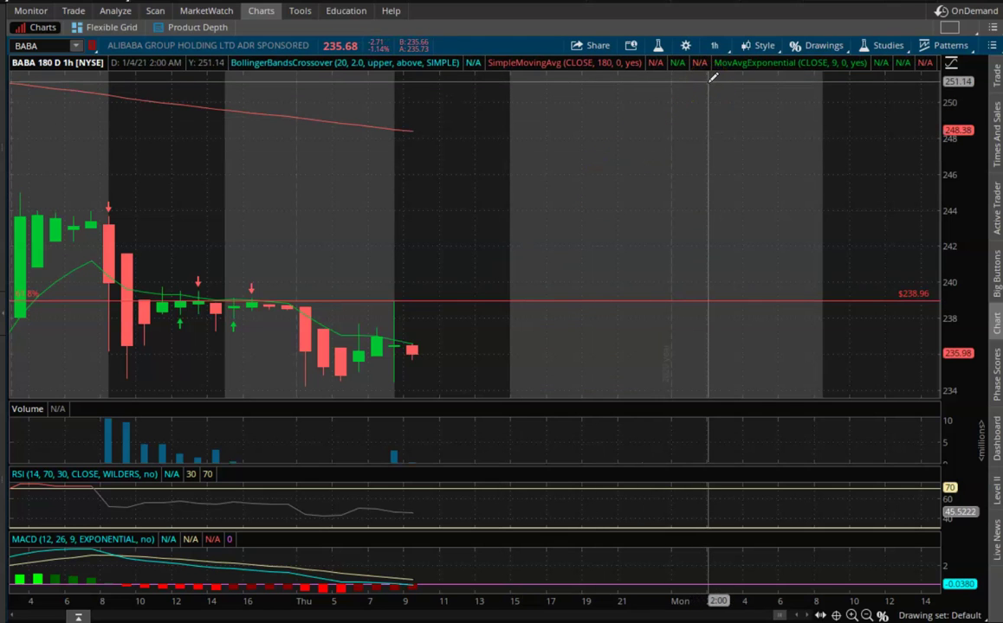
pyautogui.click(718, 52)
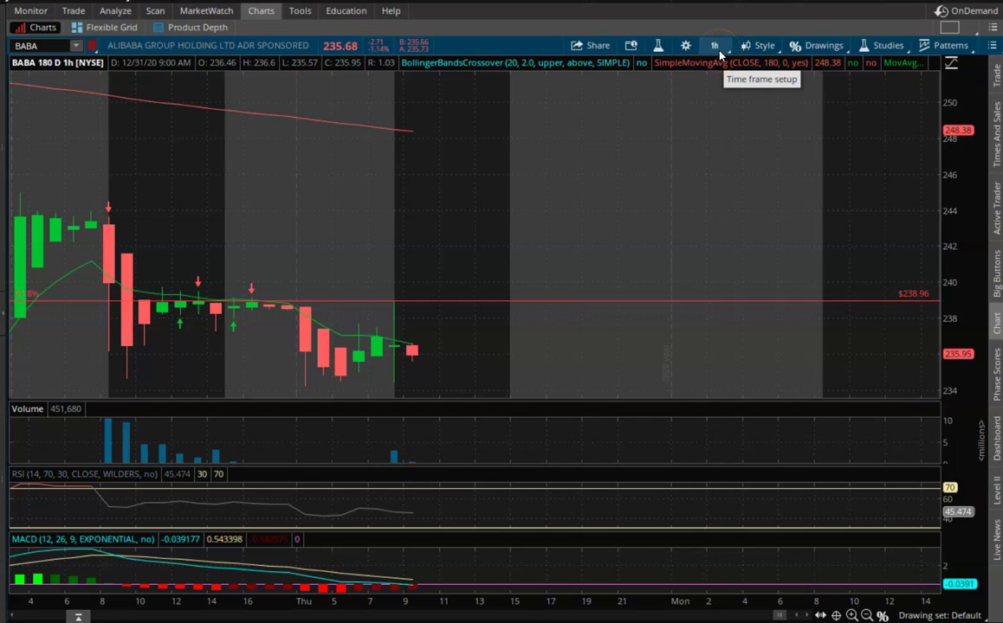
# View the last session on 20 D : 3m candles, then revert to 180 D : 4h
pyautogui.click(719, 50)
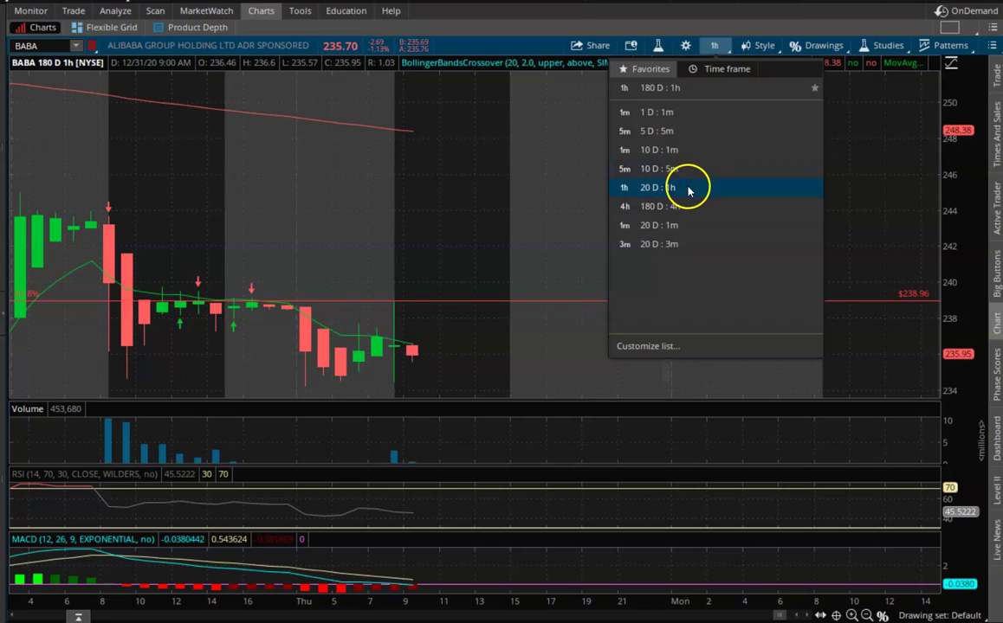
pyautogui.click(681, 245)
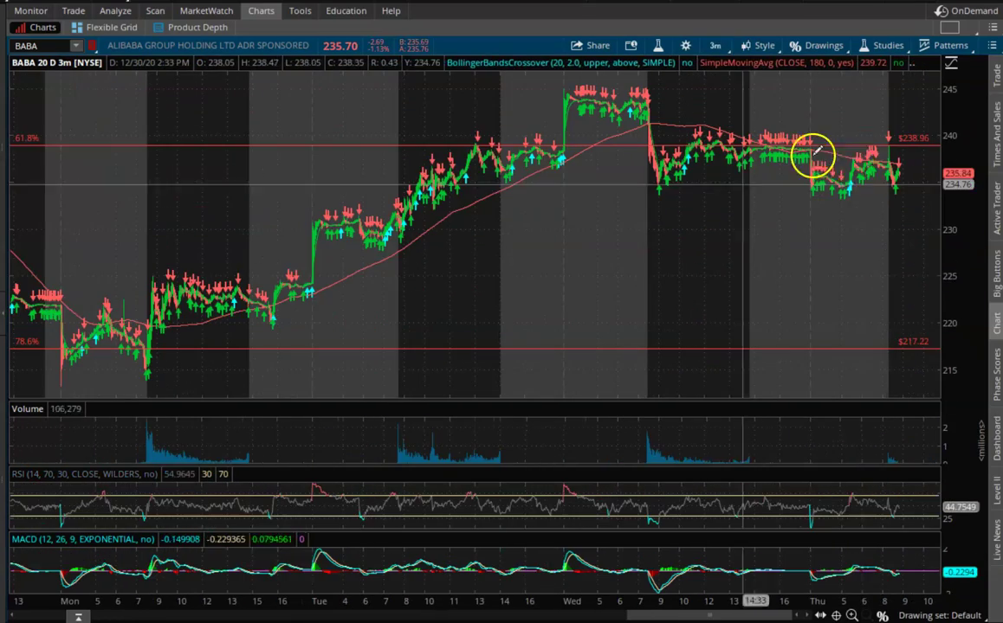
pyautogui.moveTo(811, 159); pyautogui.dragTo(795, 301)
pyautogui.scroll(5, 799, 246)
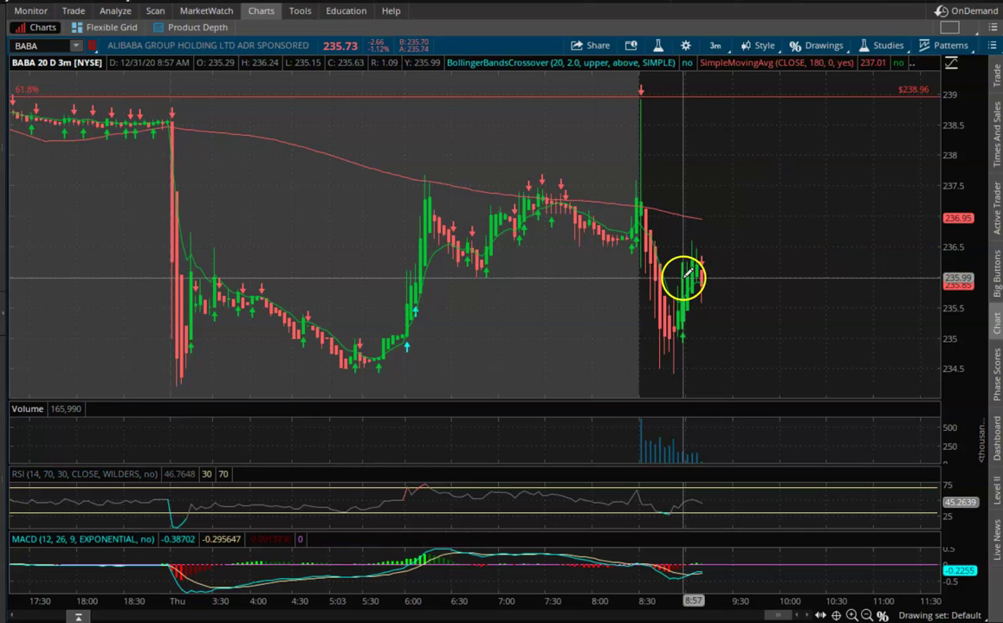
pyautogui.click(715, 47)
pyautogui.click(685, 213)
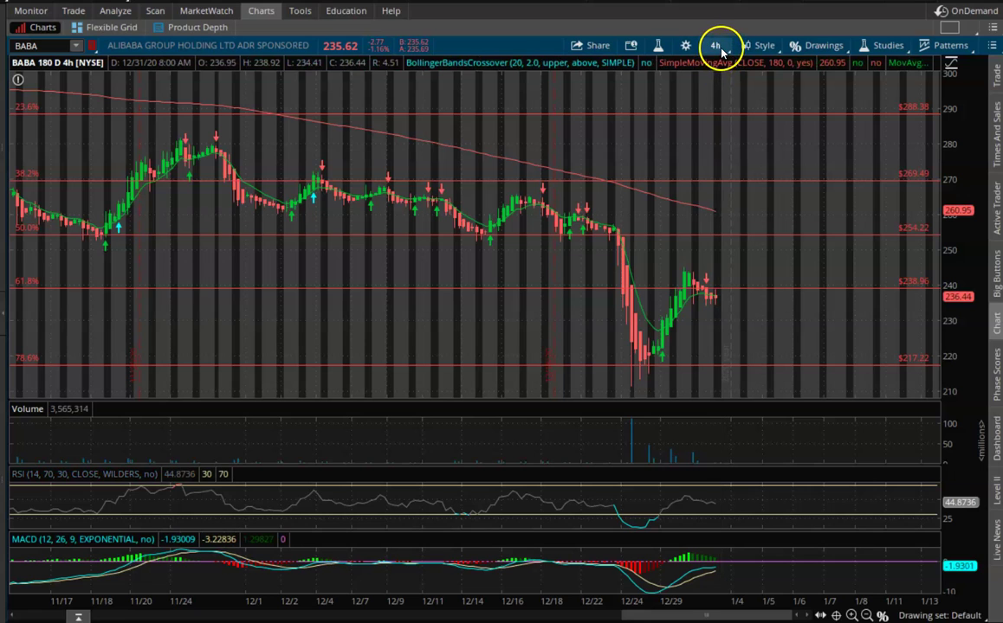
# Flip BABA briefly to 180 D : 1h candles, then back to 180 D : 4h
pyautogui.click(717, 46)
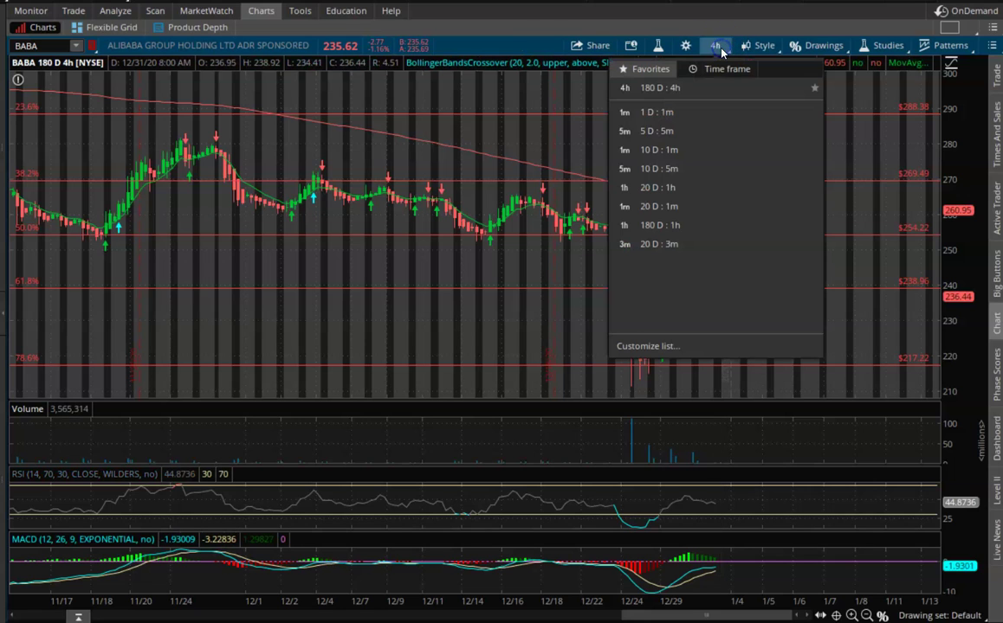
pyautogui.click(715, 228)
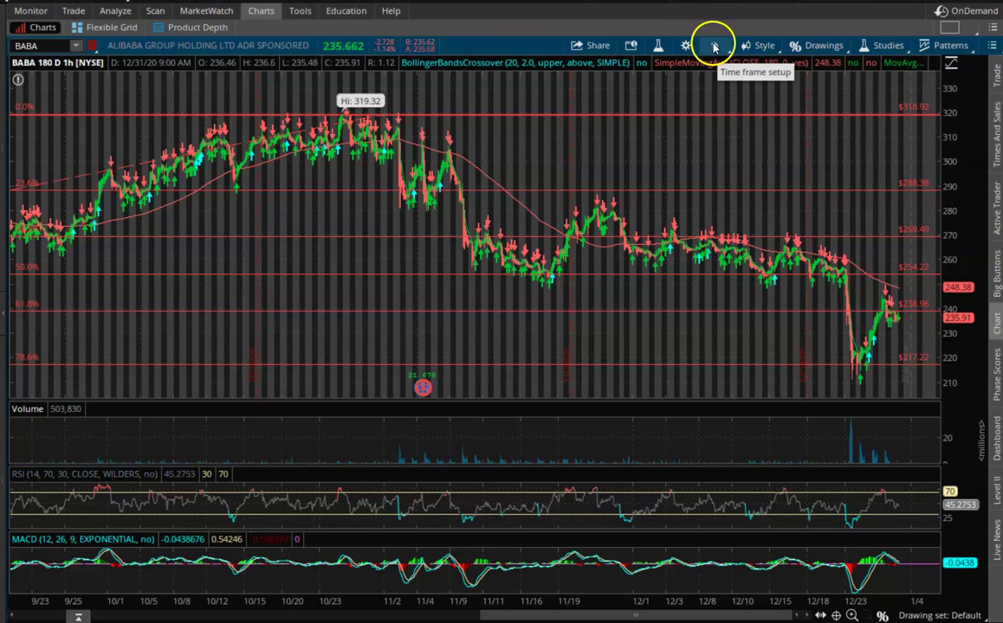
pyautogui.click(714, 47)
pyautogui.click(689, 208)
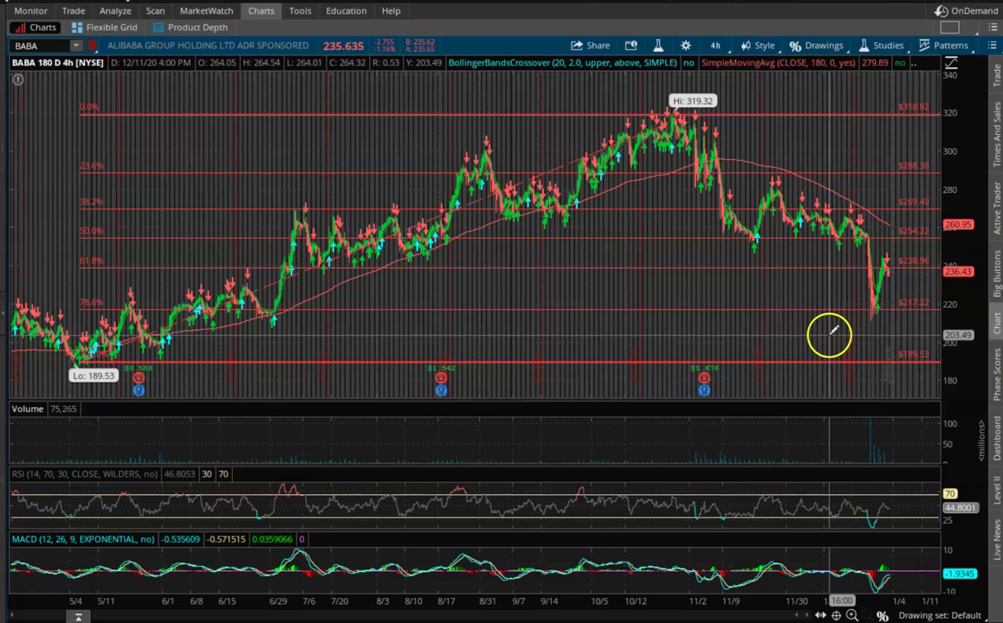
# Zoom the 4h chart into the mid-December to January drop and rebound
pyautogui.moveTo(829, 331); pyautogui.dragTo(888, 334)
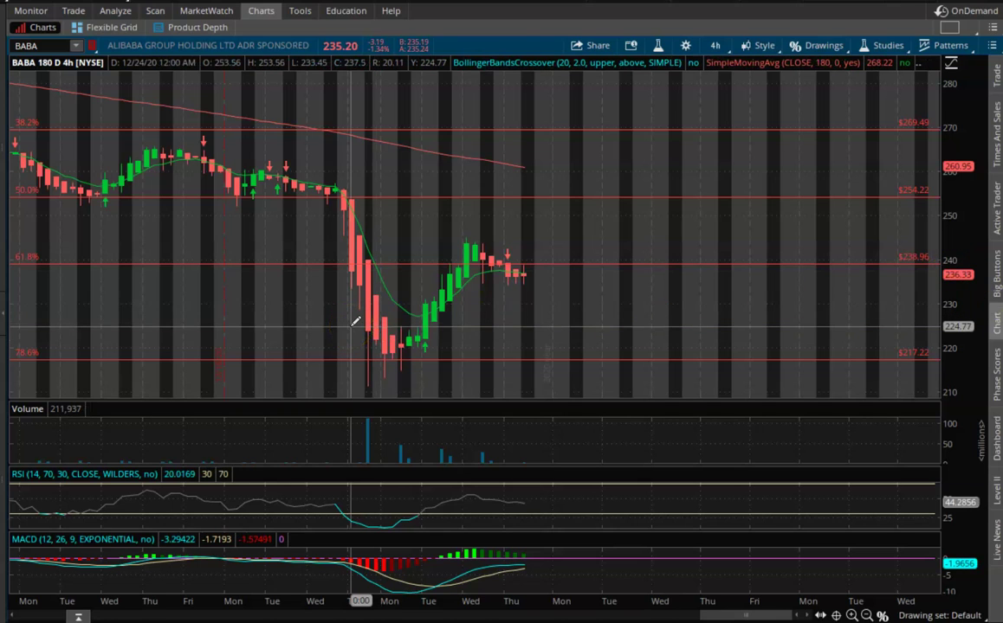
pyautogui.click(78, 595)
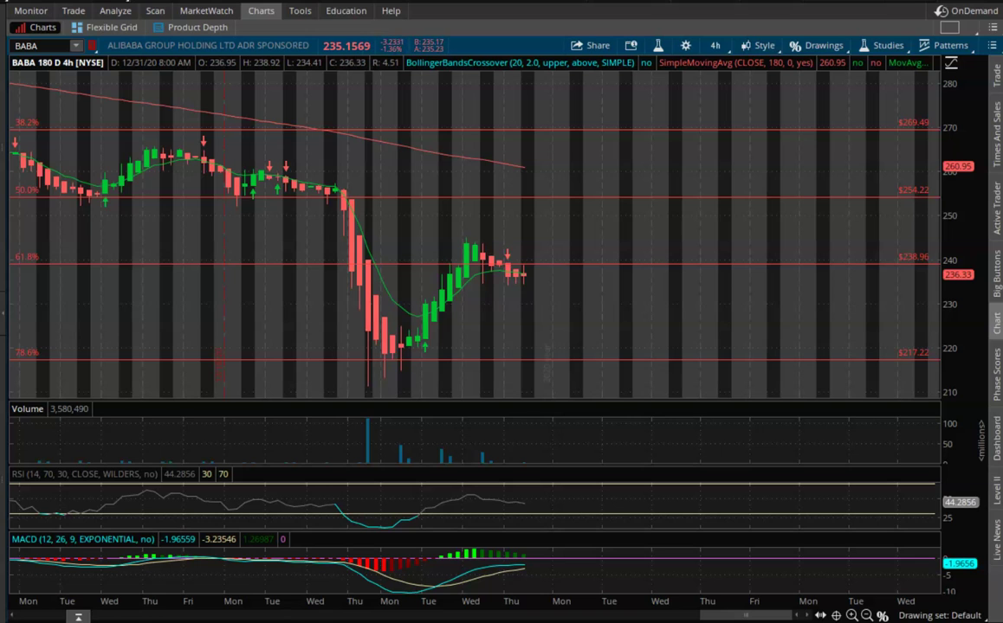
pyautogui.click(448, 592)
pyautogui.click(138, 599)
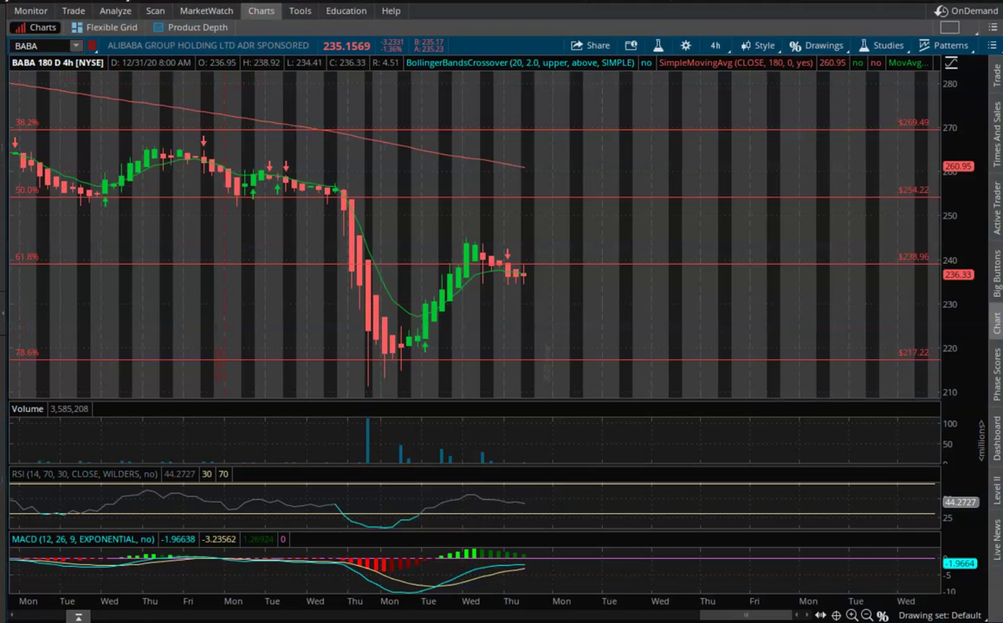